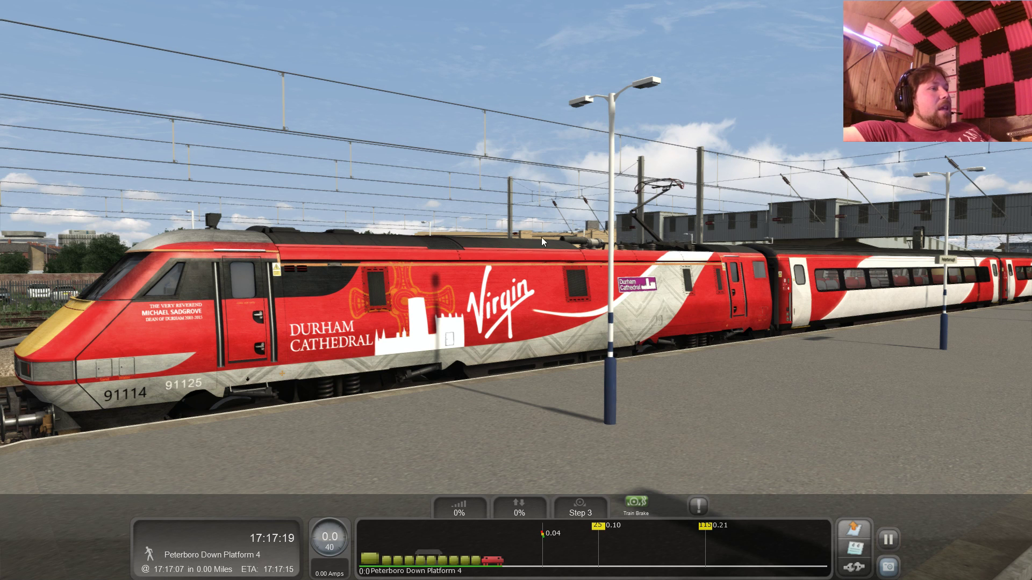
right_click_drag(541, 237, 318, 292)
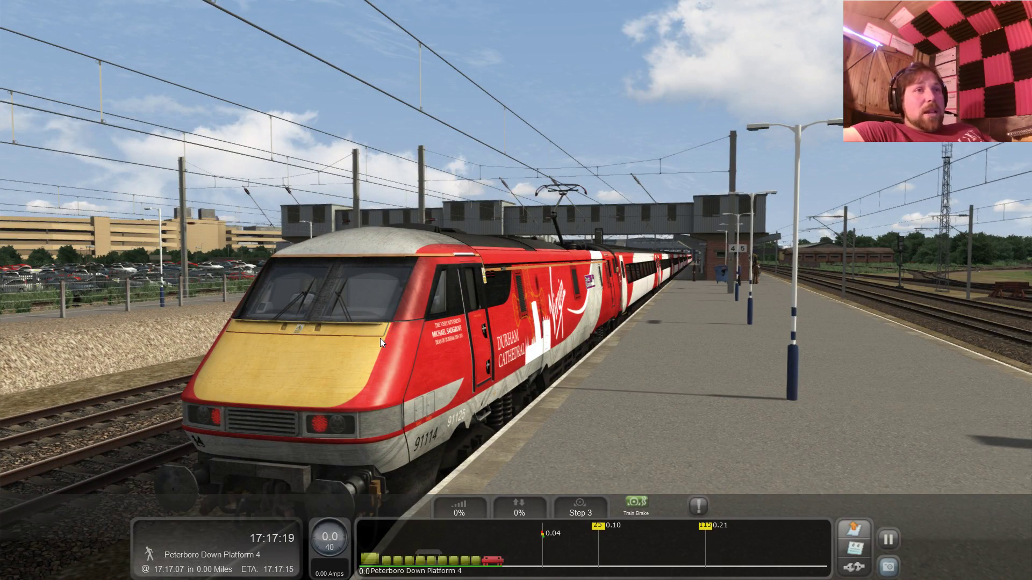
mouse_move(380, 337)
right_mouse_down()
mouse_move(188, 344)
mouse_move(441, 347)
mouse_move(365, 341)
right_mouse_up()
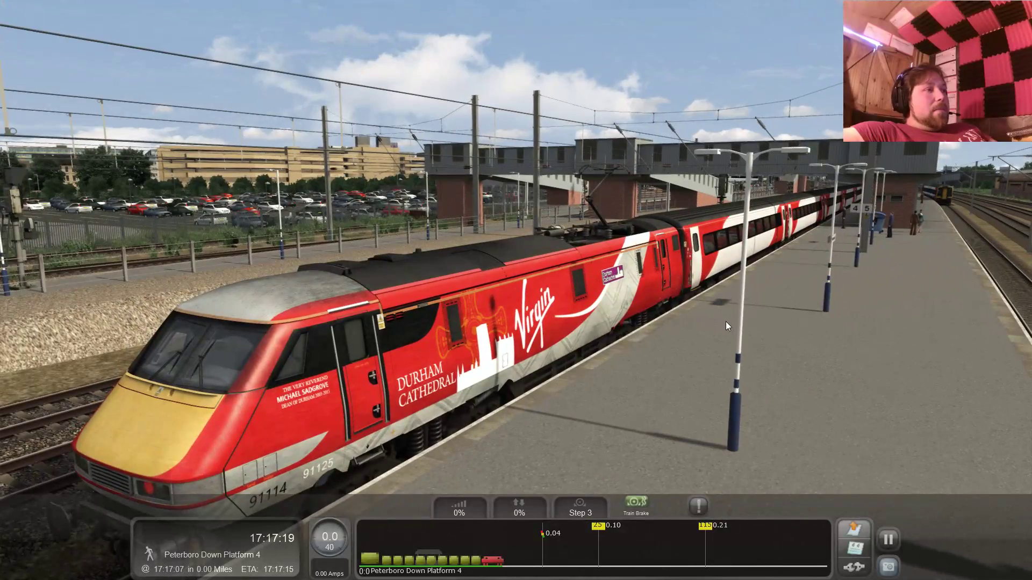
right_click_drag(722, 321, 653, 306)
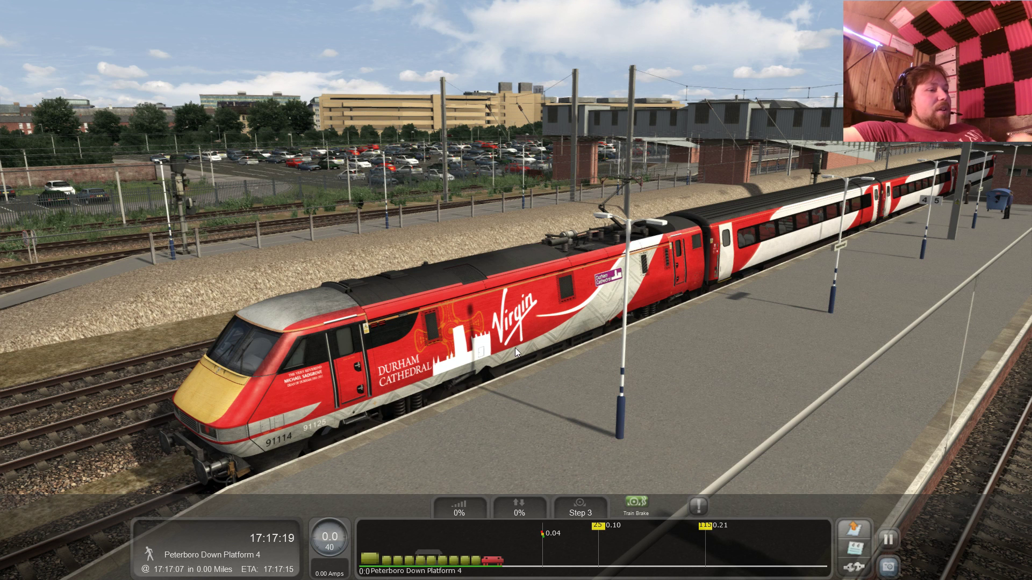
right_click_drag(511, 335, 544, 344)
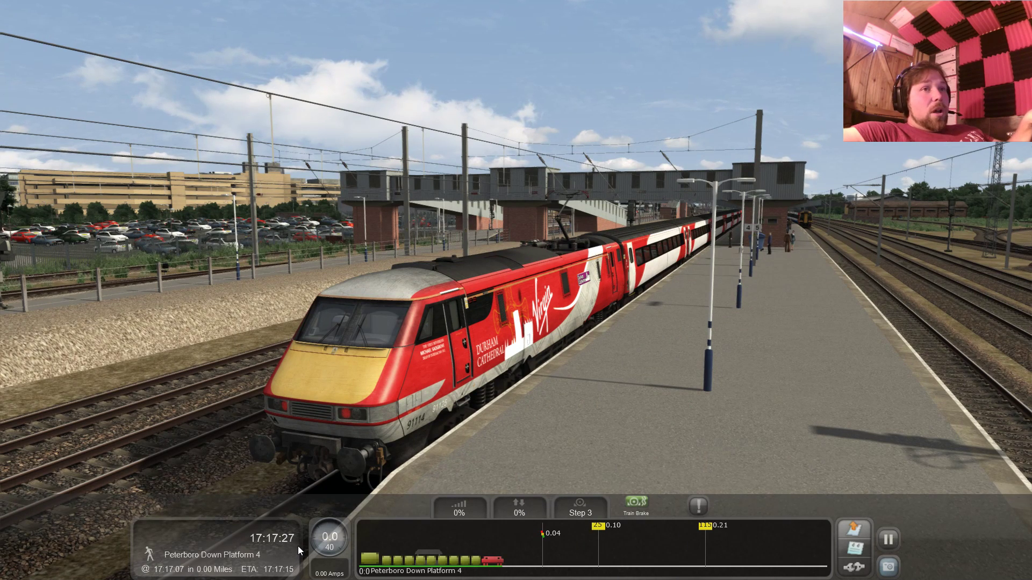
- Open the world editor at the Peterborough platform and switch to scenario editing, accepting the loss of the current game session
key("ctrl+2")
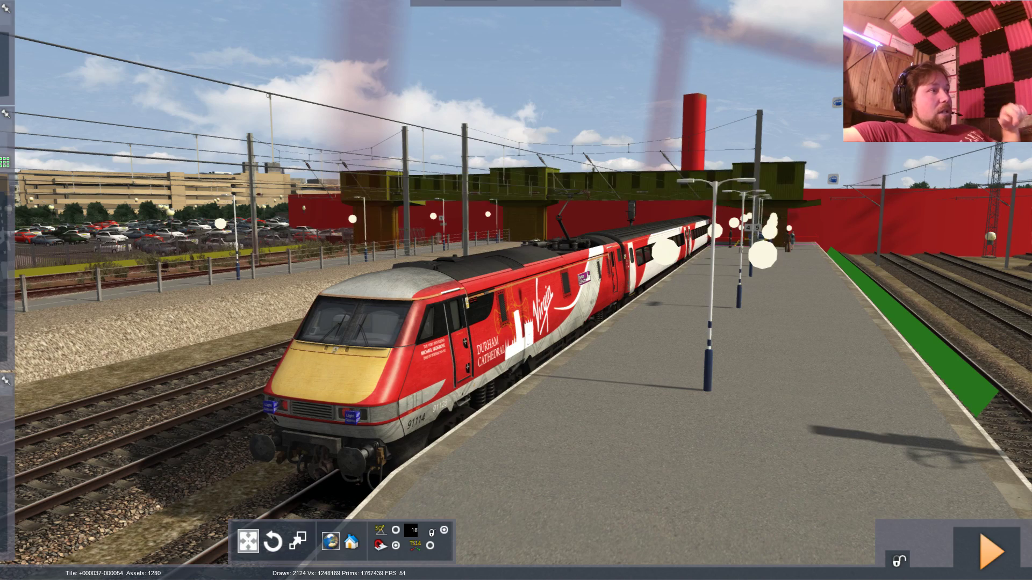
mouse_move(528, 308)
right_mouse_down()
mouse_move(377, 312)
mouse_move(510, 310)
right_mouse_up()
right_click_drag(360, 431, 337, 431)
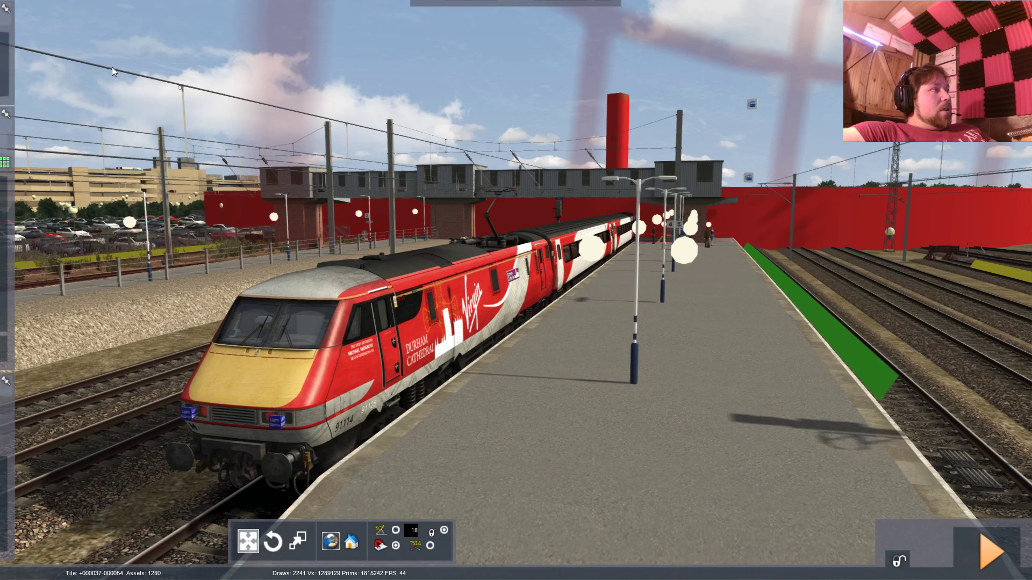
mouse_move(3, 68)
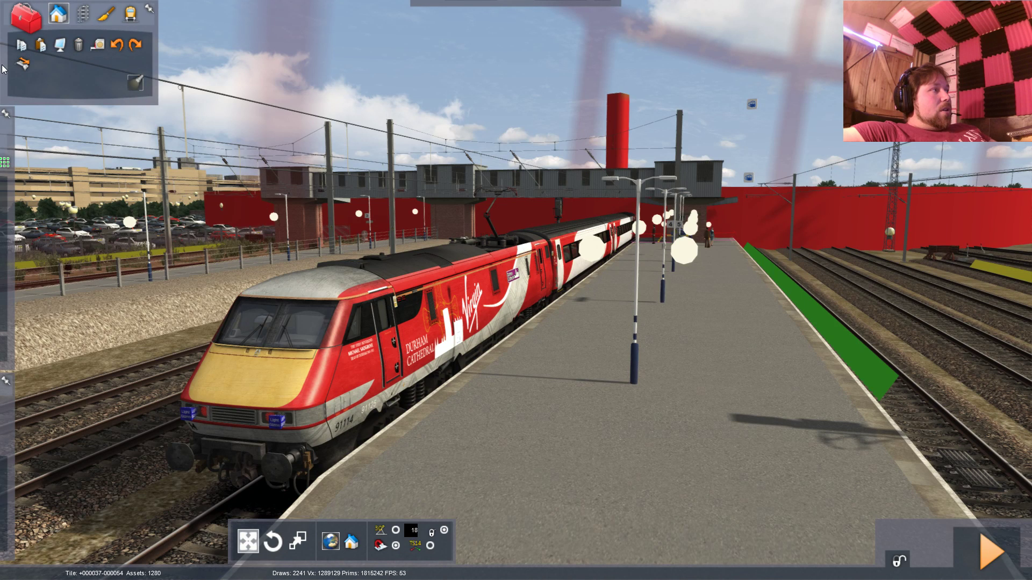
left_click(131, 19)
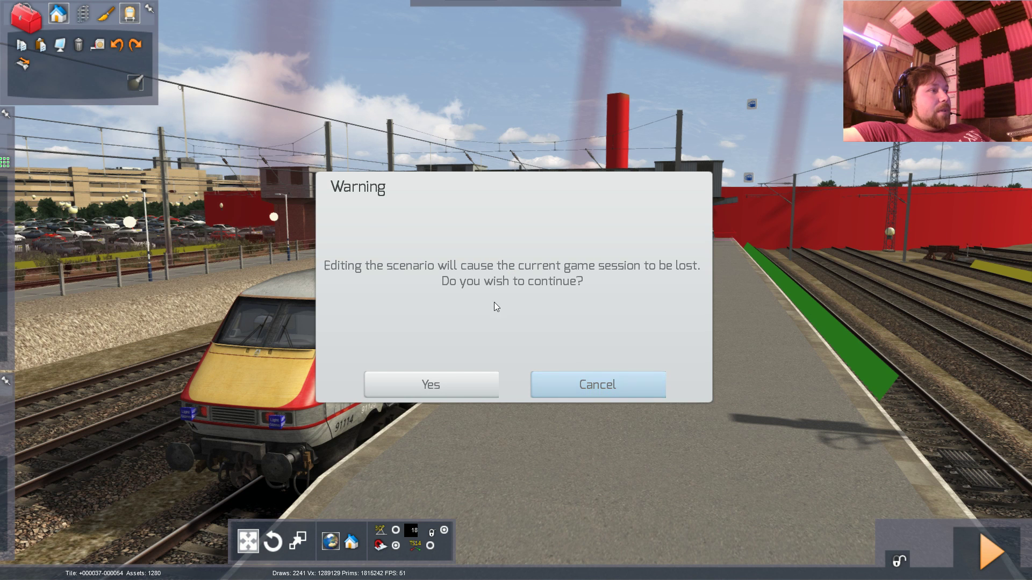
left_click(461, 379)
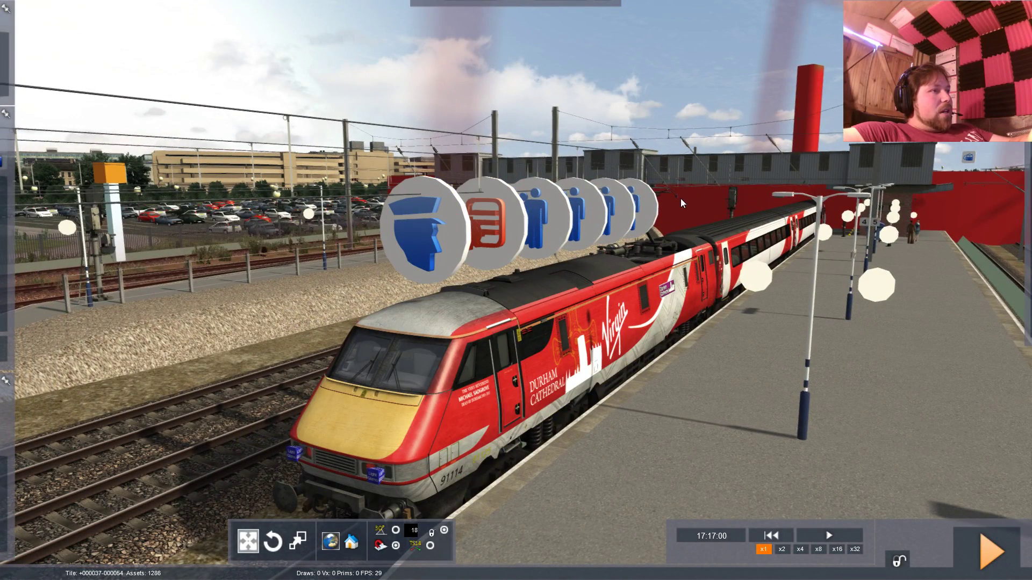
- Examine the train at the platform, the asset library and the list of providers in the object set filter
mouse_move(733, 331)
right_mouse_down()
mouse_move(709, 345)
mouse_move(718, 339)
right_mouse_up()
key("Left")
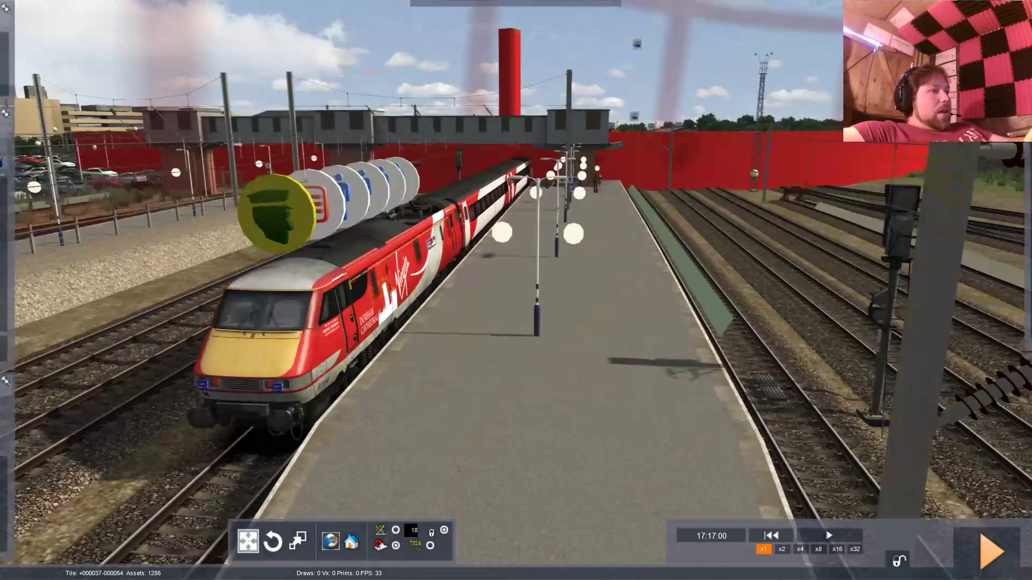
right_click_drag(502, 300, 94, 259)
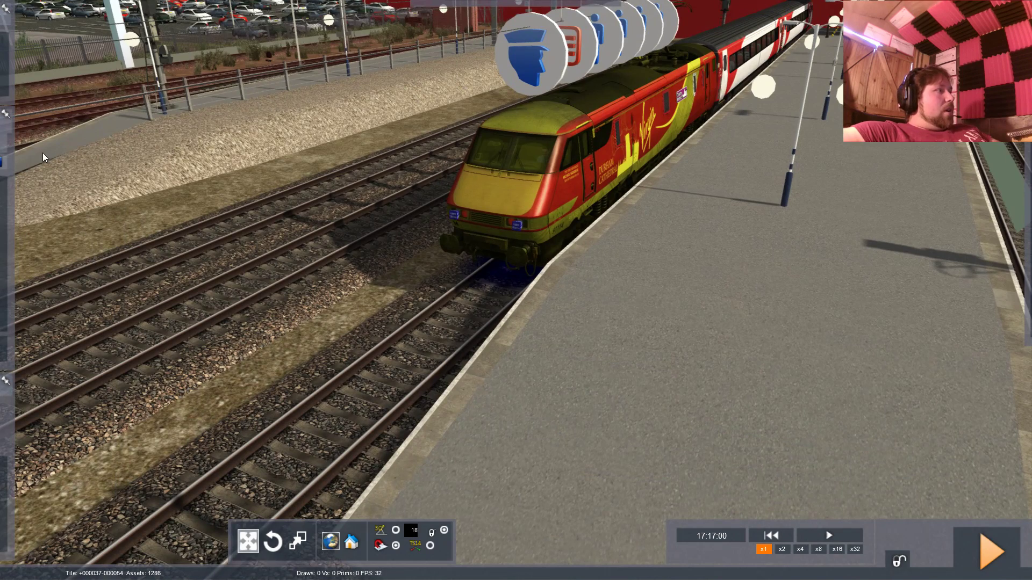
mouse_move(30, 197)
mouse_move(14, 166)
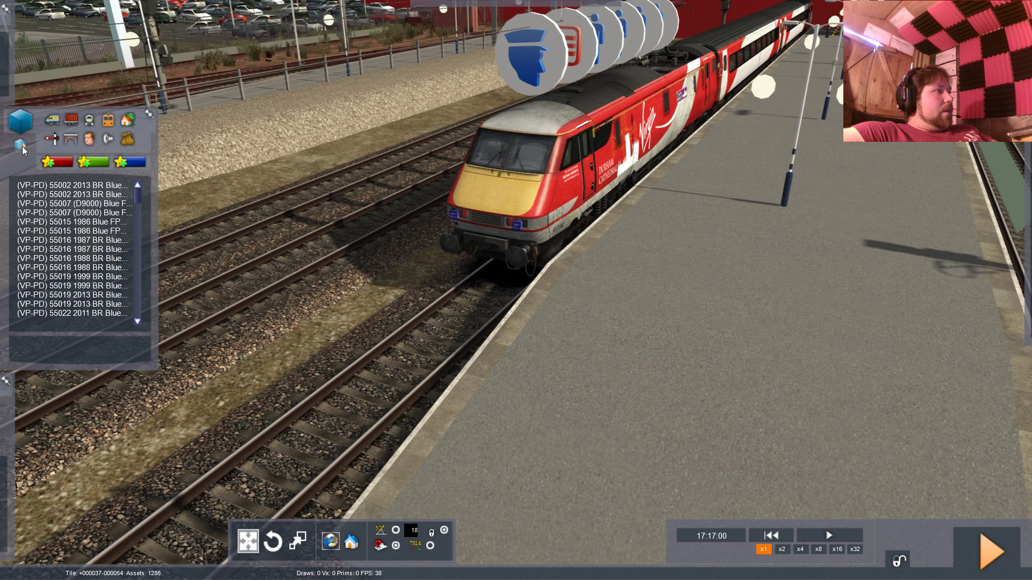
mouse_move(1026, 121)
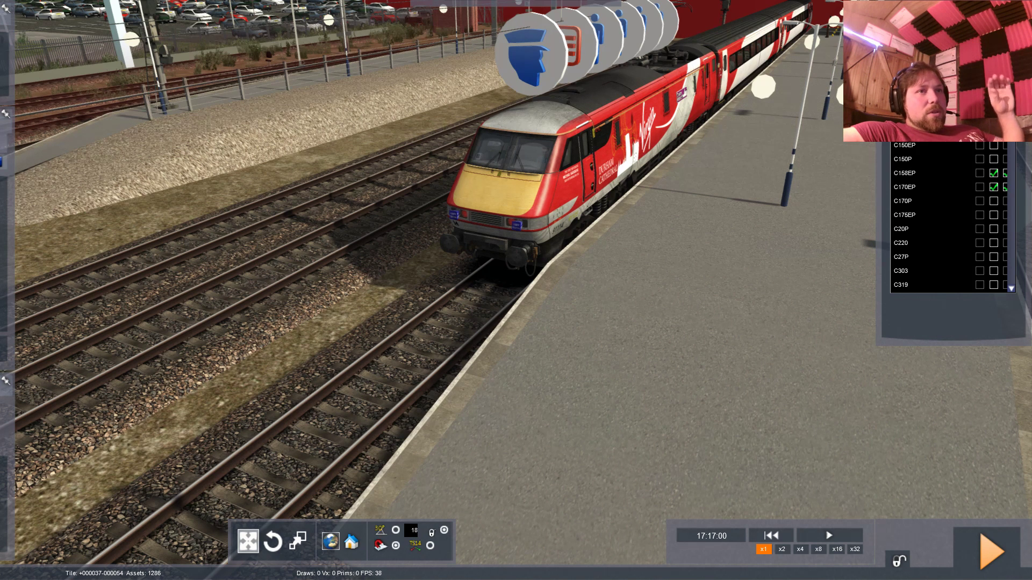
left_click(1008, 96)
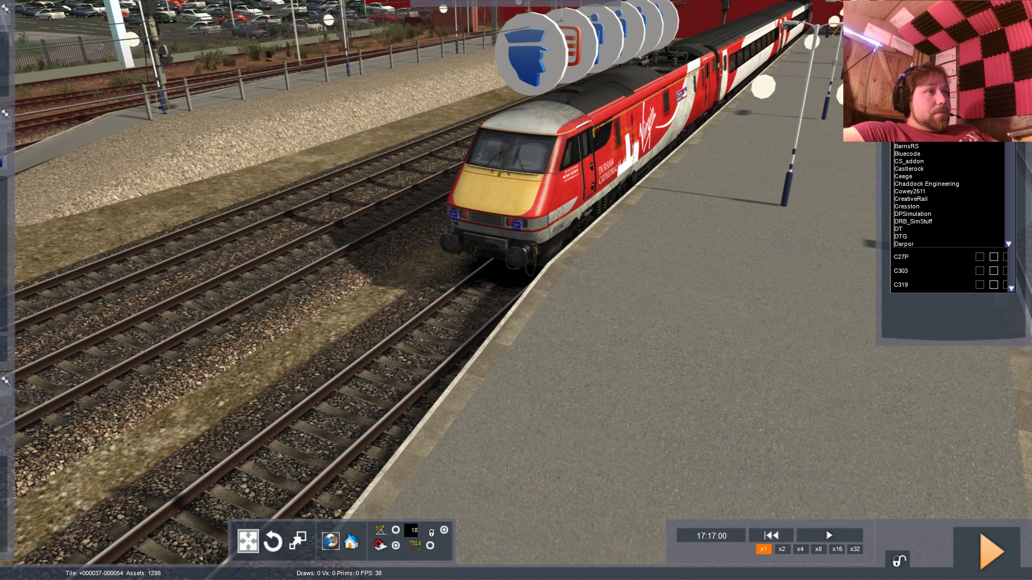
left_click(914, 124)
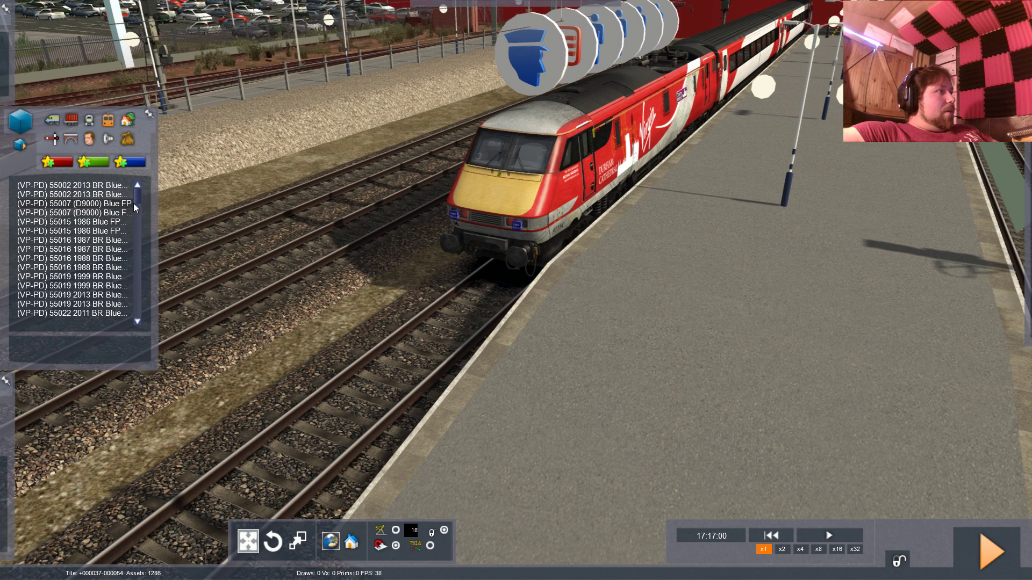
- Look through the unfiltered asset library for the available Class 91, Mk4 coach and other entries
scroll(138, 199, "down", 10)
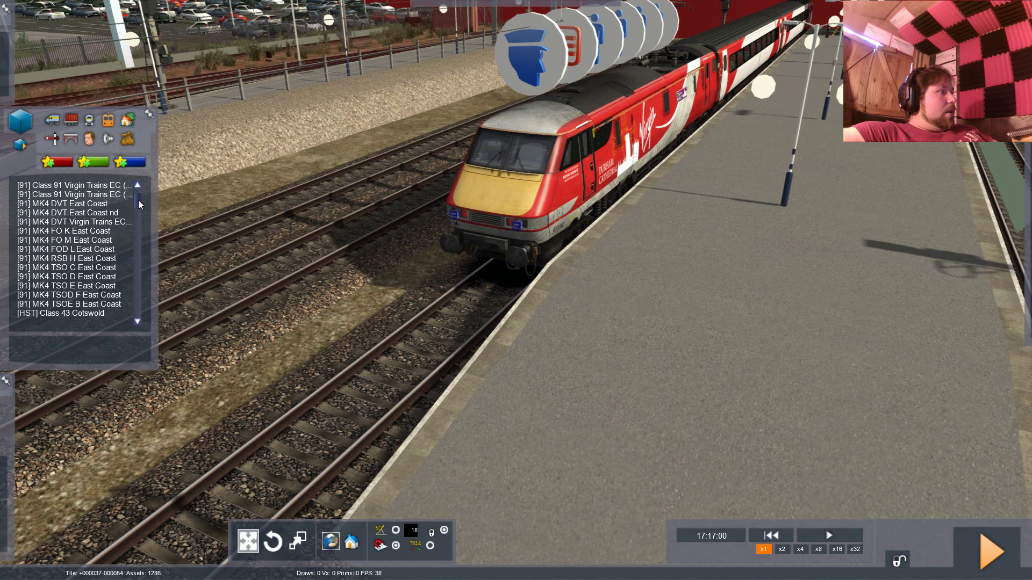
scroll(90, 253, "up", 6)
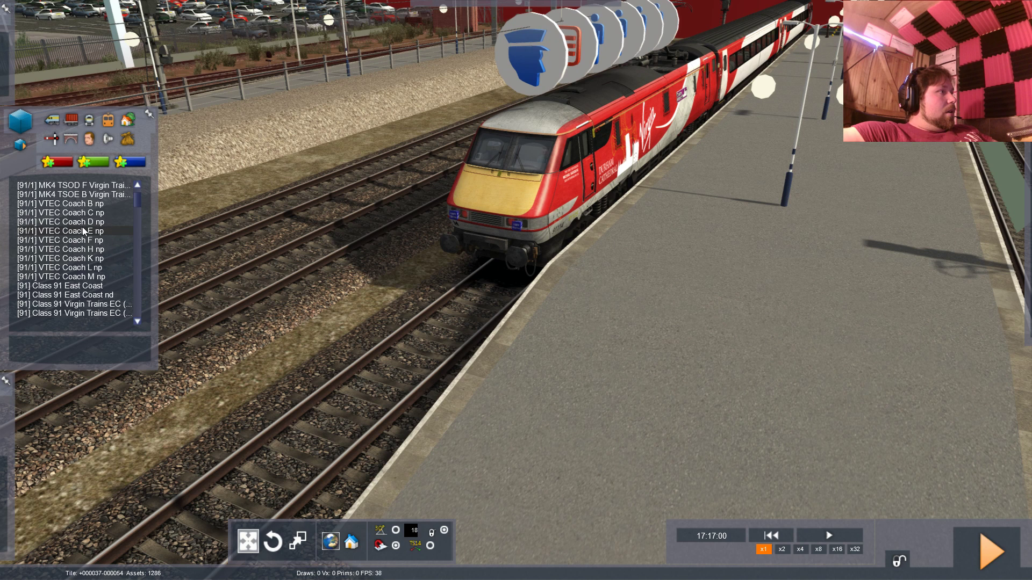
scroll(84, 222, "down", 8)
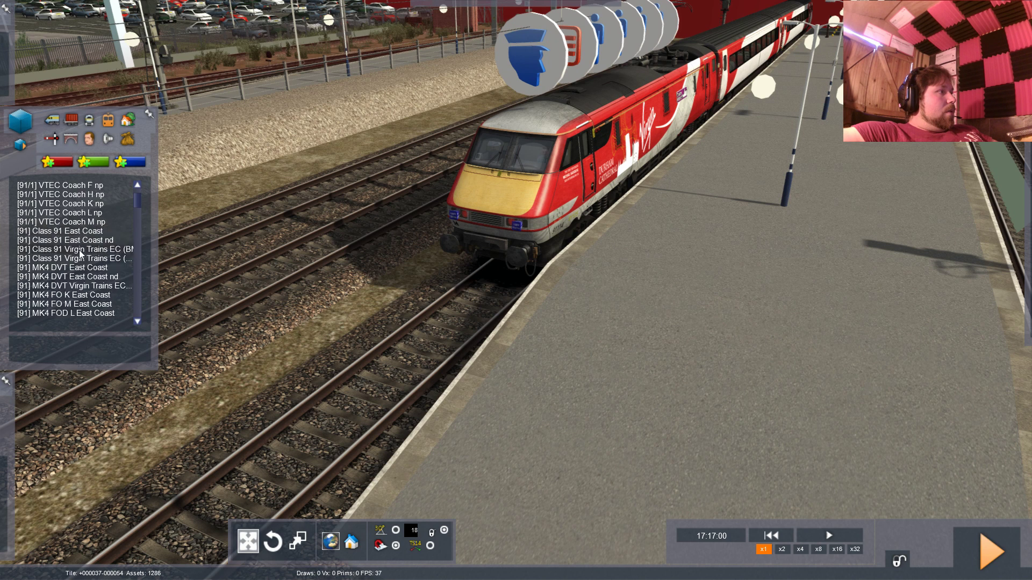
scroll(77, 250, "down", 10)
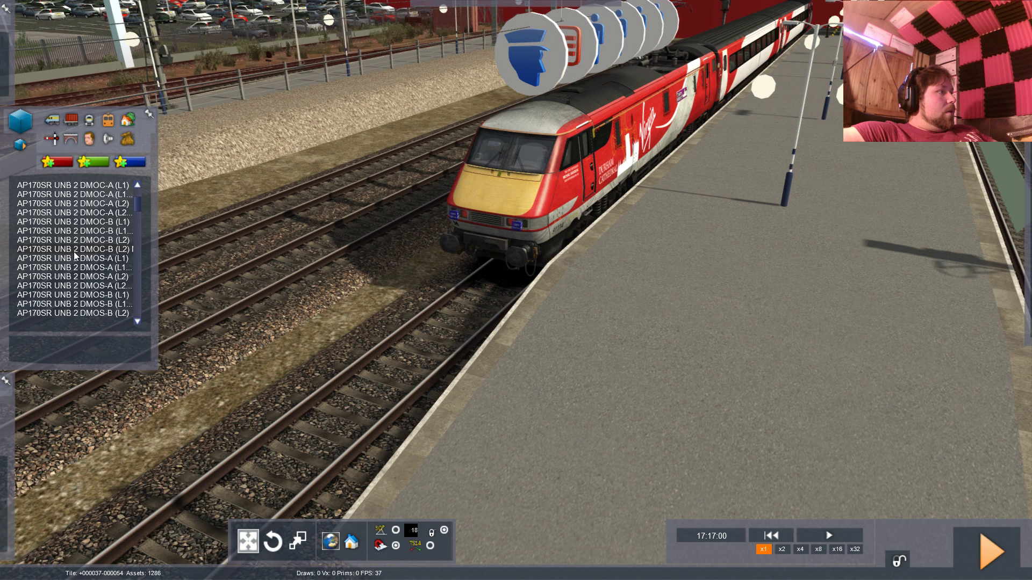
scroll(71, 260, "down", 10)
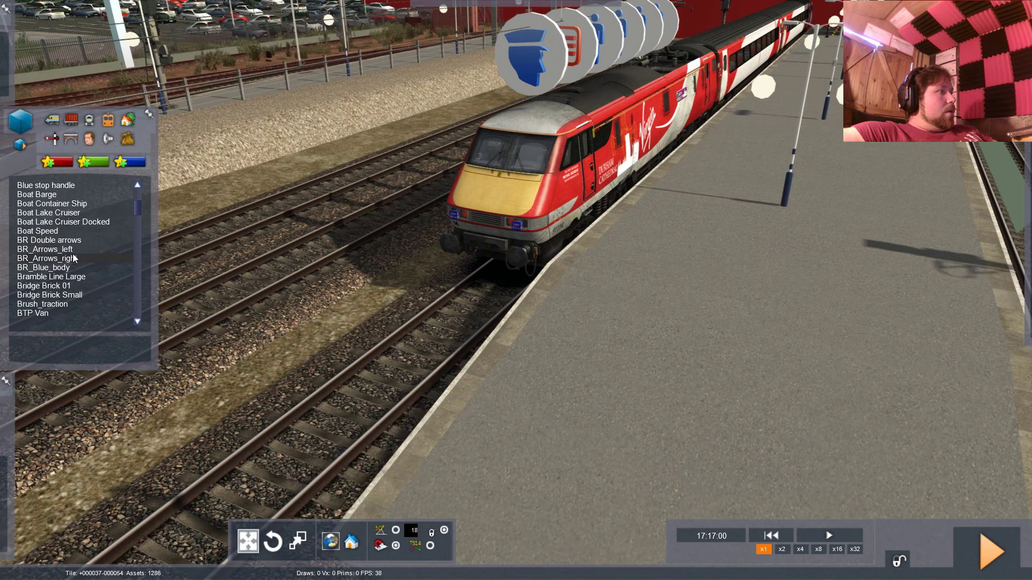
- Limit the asset library to locomotives and multiple units, and find the Class 90 entries in its list
left_click(51, 121)
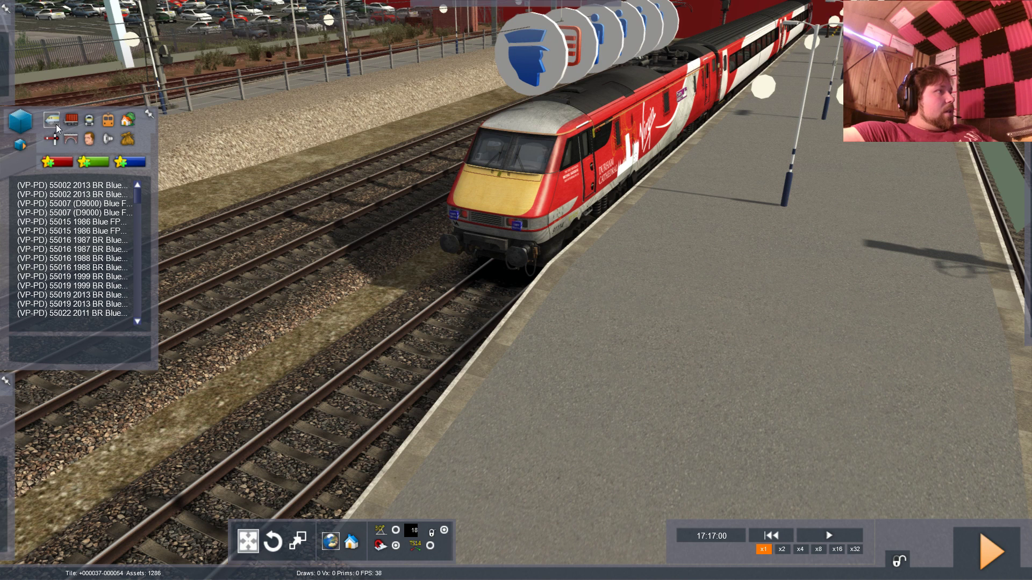
scroll(137, 201, "down", 10)
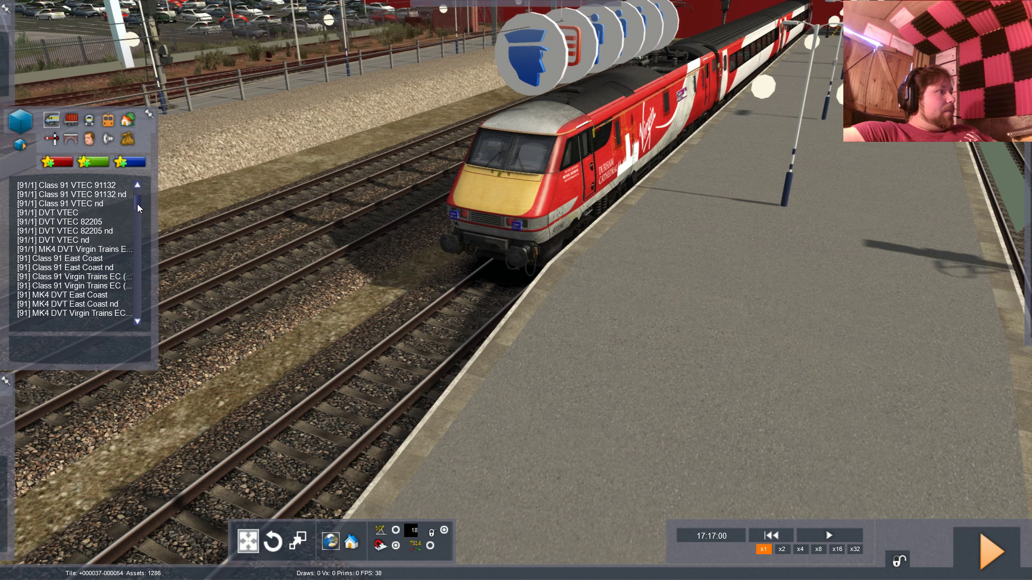
scroll(88, 258, "down", 10)
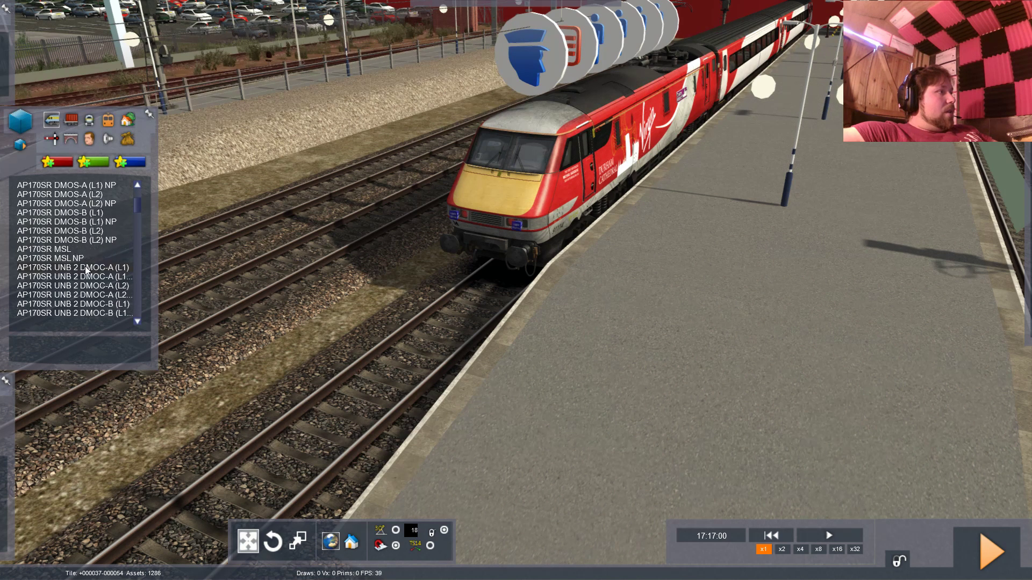
scroll(88, 274, "down", 15)
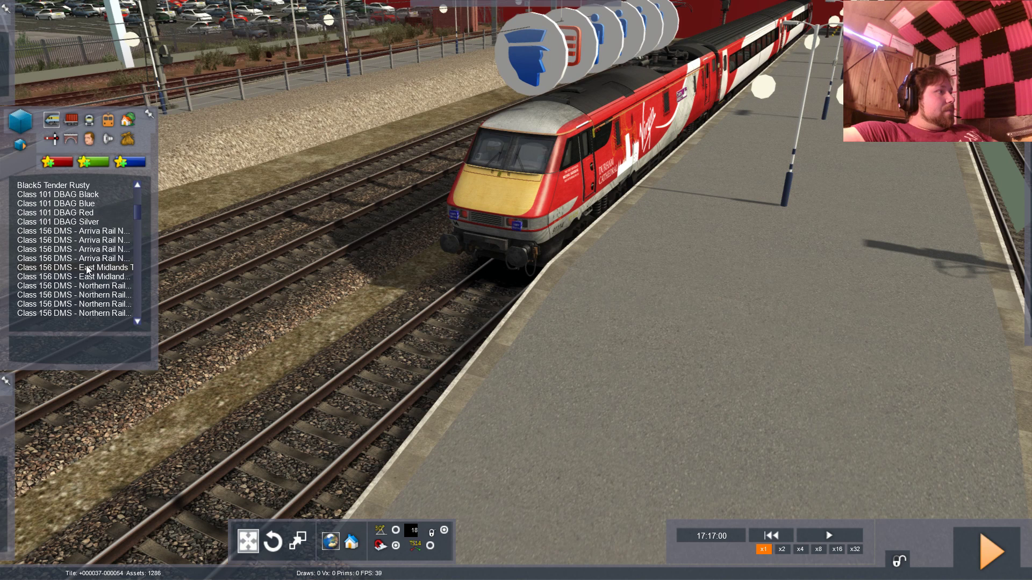
scroll(86, 268, "down", 15)
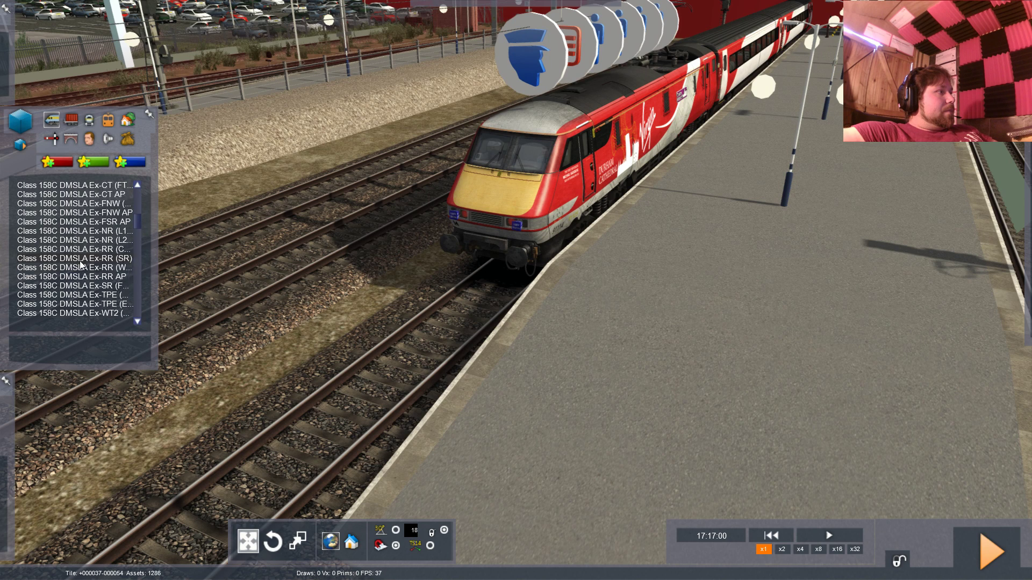
scroll(86, 267, "down", 15)
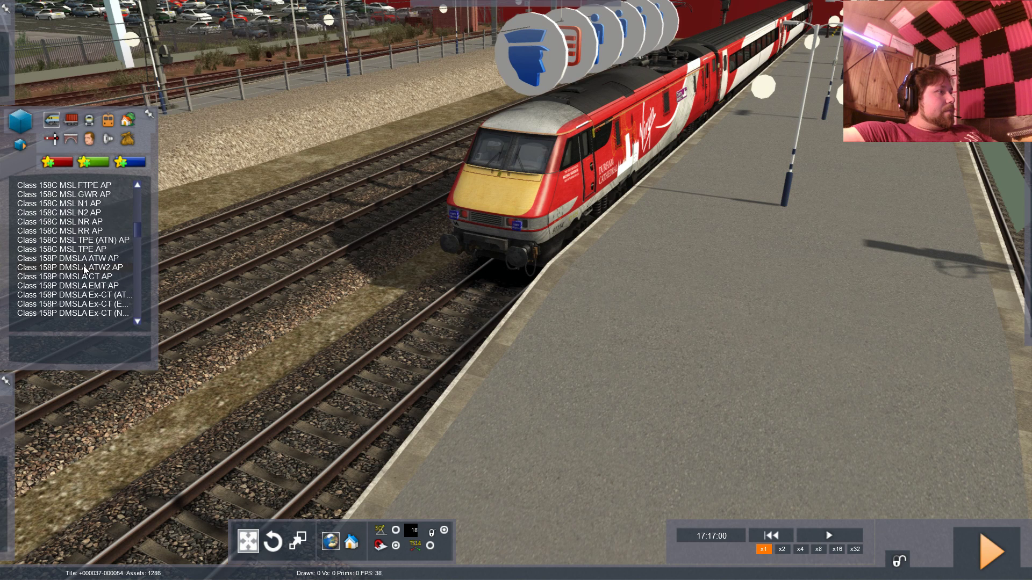
scroll(86, 267, "down", 15)
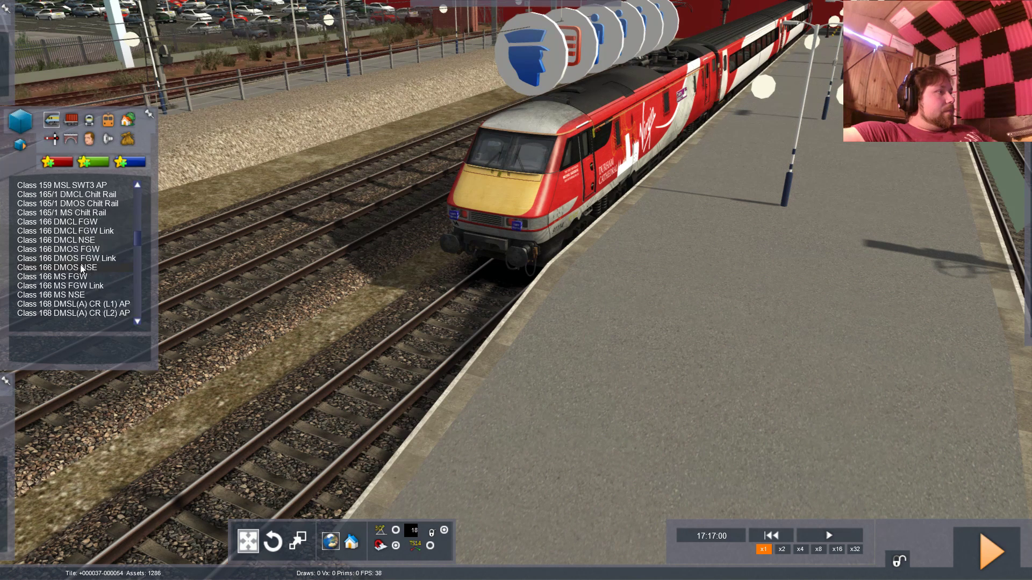
scroll(80, 268, "down", 15)
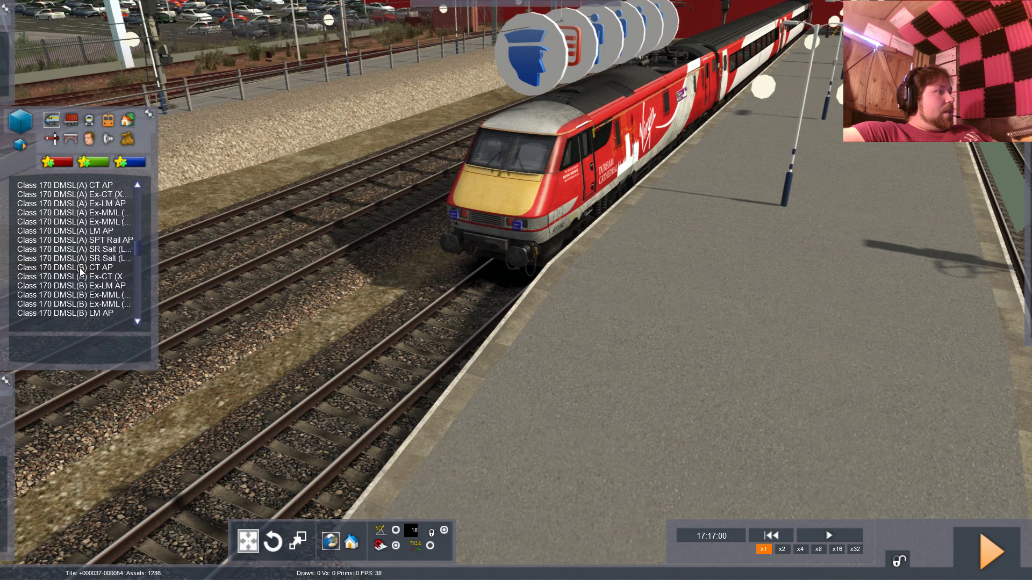
scroll(84, 271, "down", 10)
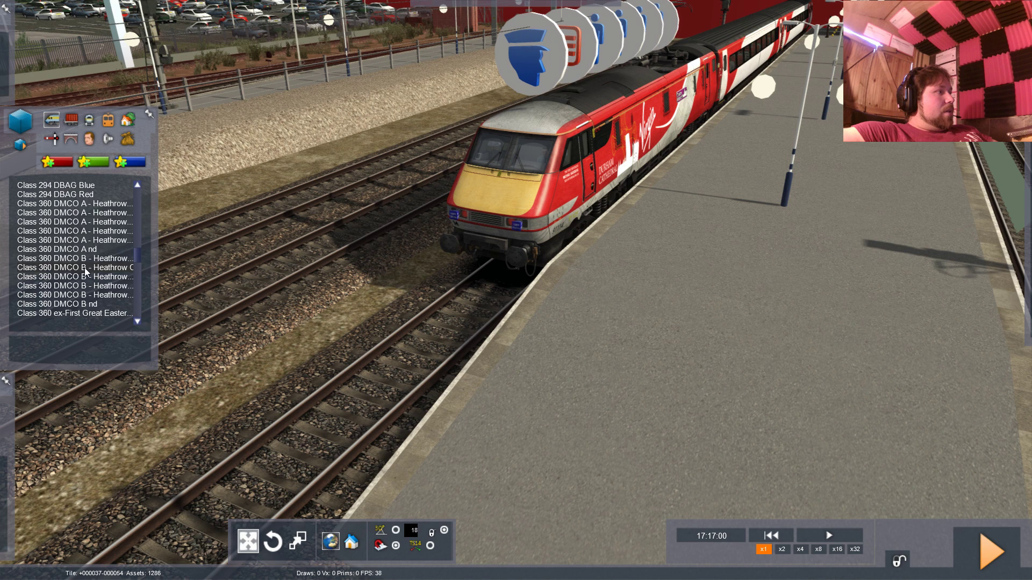
scroll(86, 262, "down", 10)
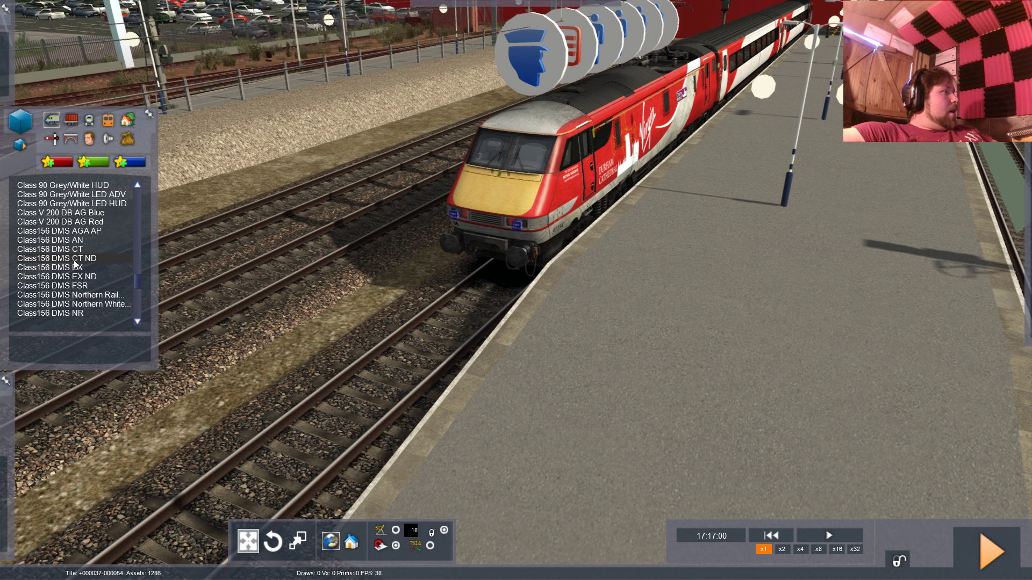
scroll(70, 255, "up", 5)
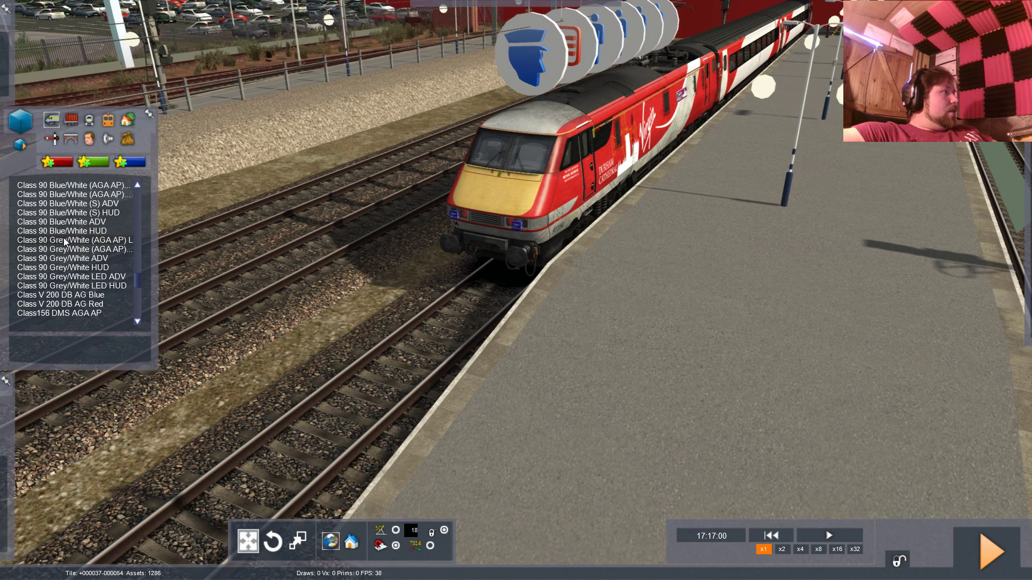
- Enable Class90Pack02 in the object set filter and find the Class 90 Freightliner entries in the asset library
left_click(529, 188)
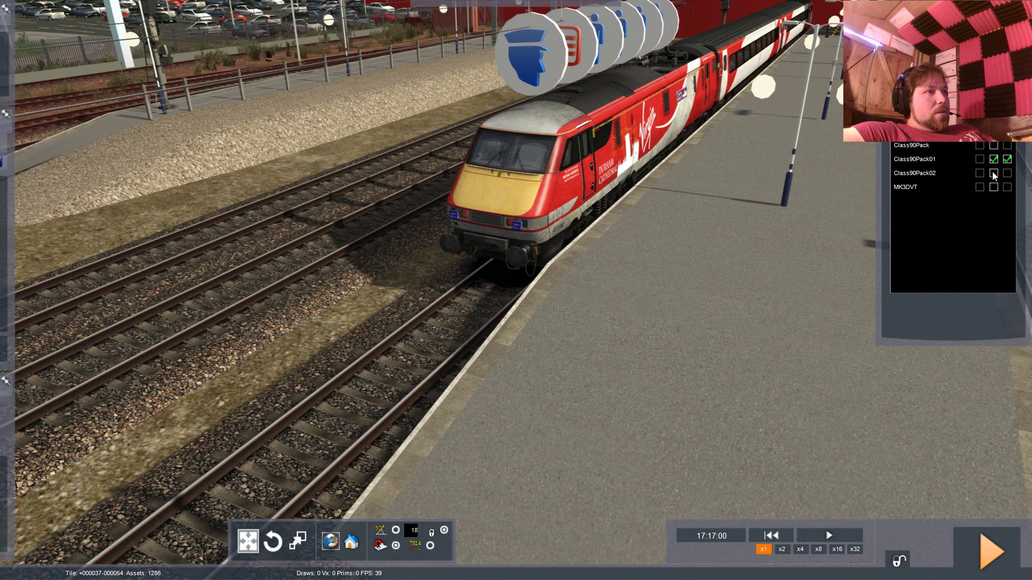
mouse_move(70, 257)
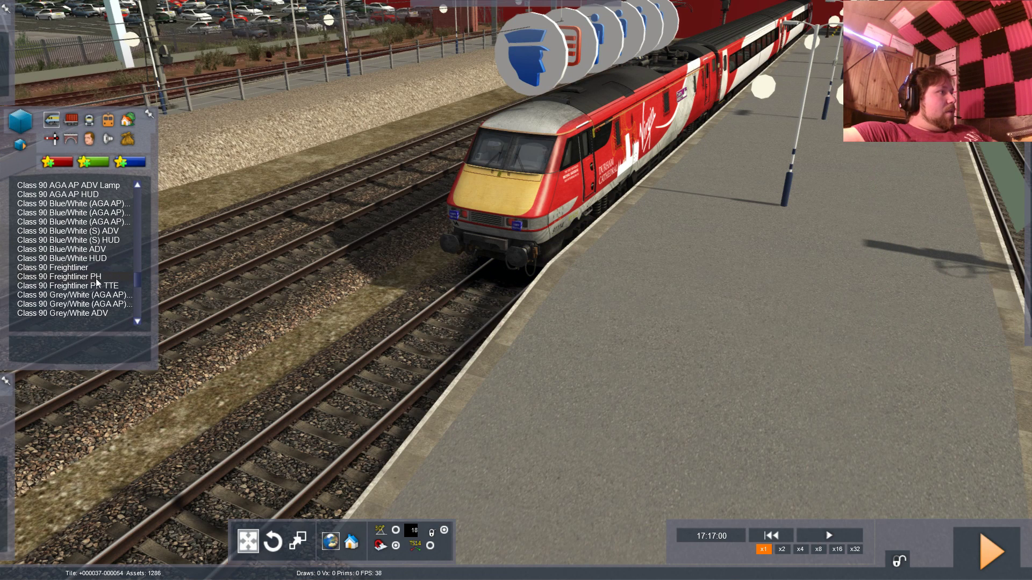
scroll(91, 281, "down", 4)
scroll(97, 284, "up", 3)
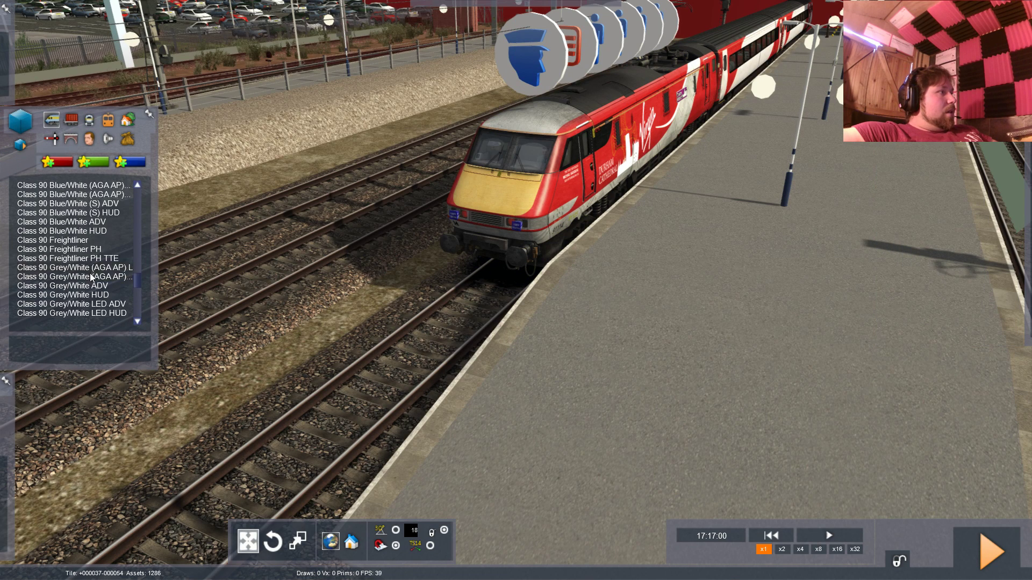
scroll(91, 278, "up", 4)
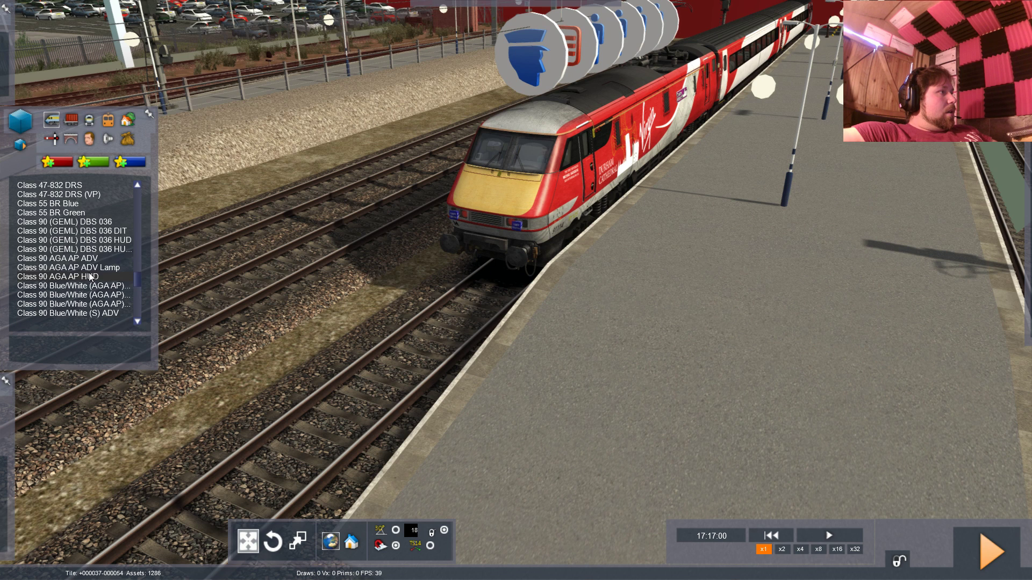
scroll(91, 277, "down", 4)
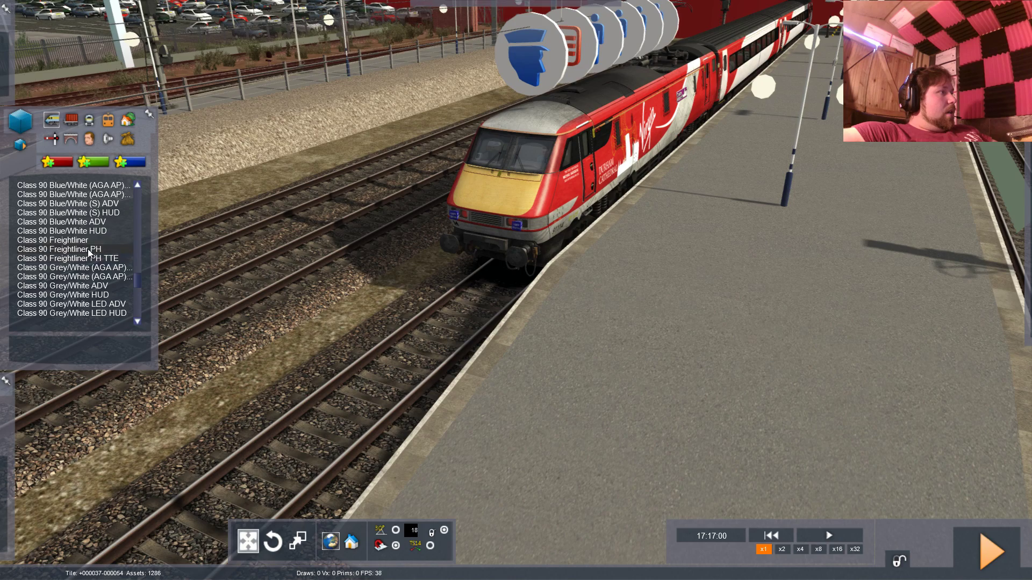
- Try to place a Class 90 Freightliner PH locomotive on the track at the Peterborough platform, and dismiss the error dialog
left_click(94, 250)
right_click_drag(369, 262, 371, 255)
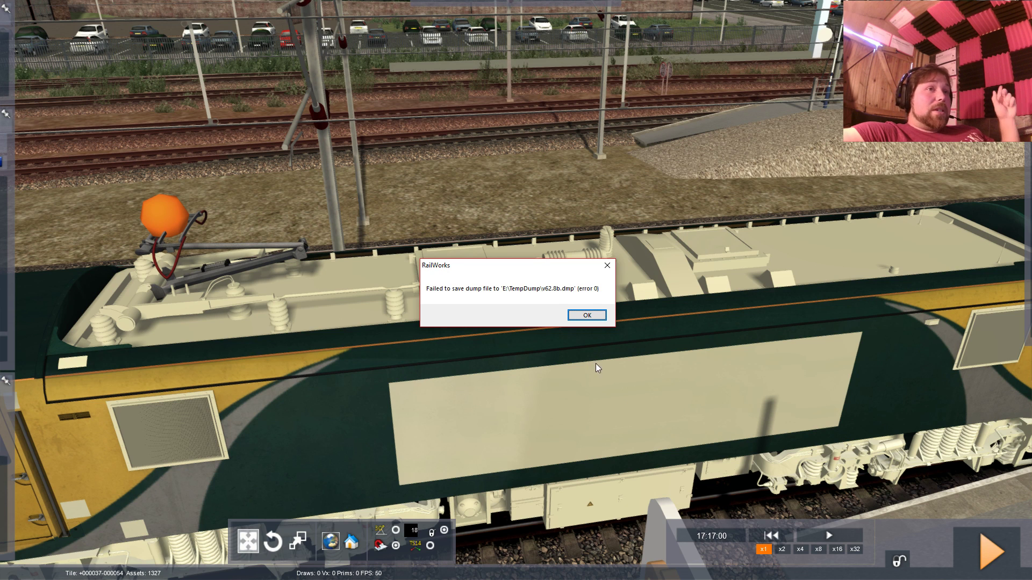
left_click(585, 317)
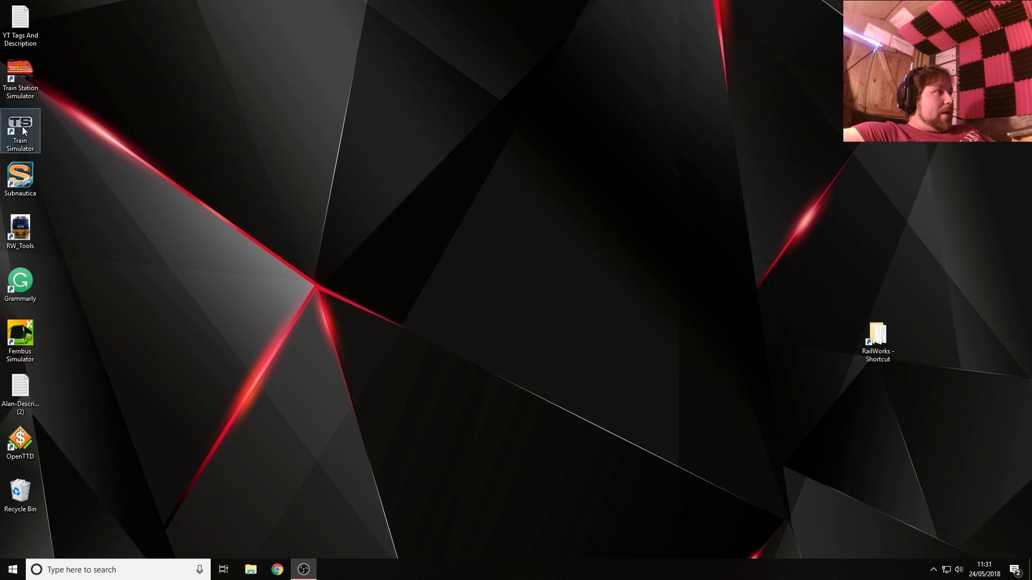
- Relaunch Train Simulator and bring up its list of scenarios for building, as far as the ECML London - Peterborough route
double_click(22, 127)
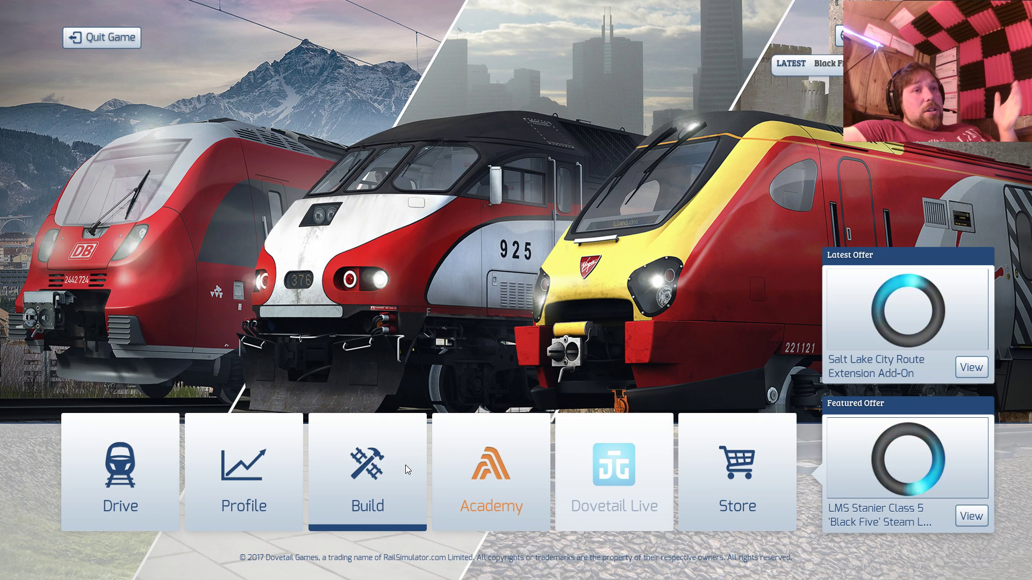
left_click(369, 478)
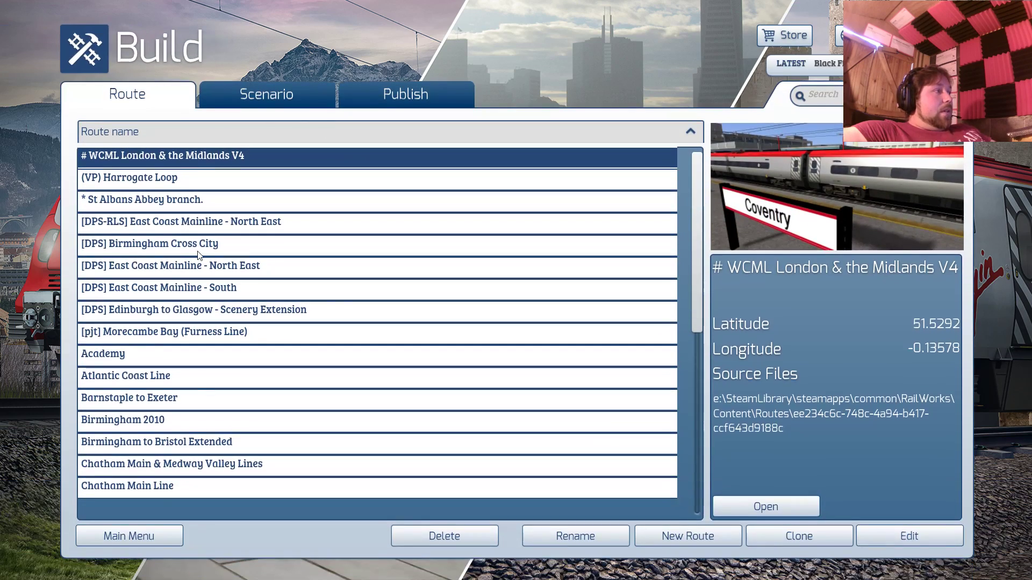
left_click(263, 95)
scroll(357, 316, "down", 5)
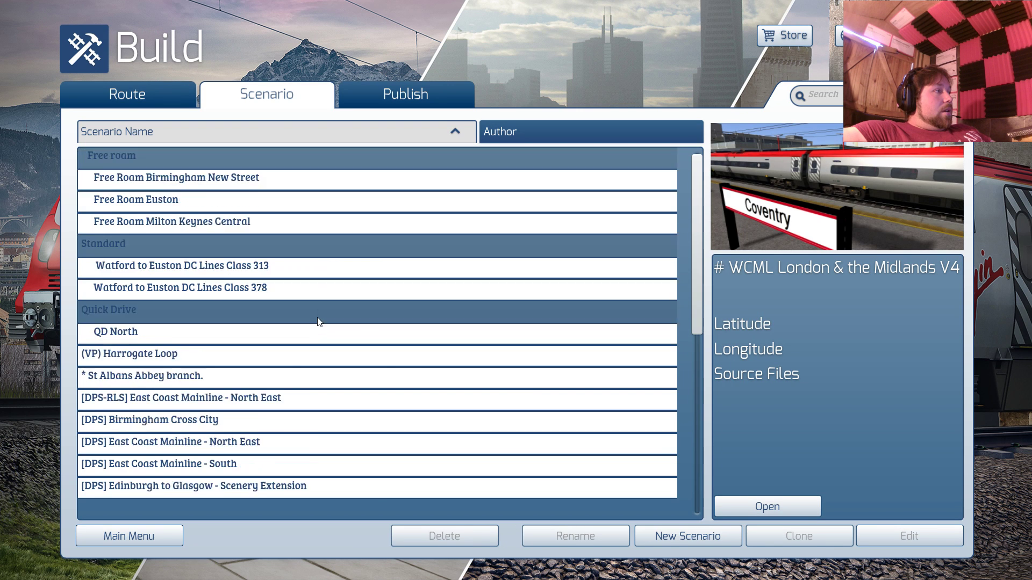
scroll(311, 328, "down", 2)
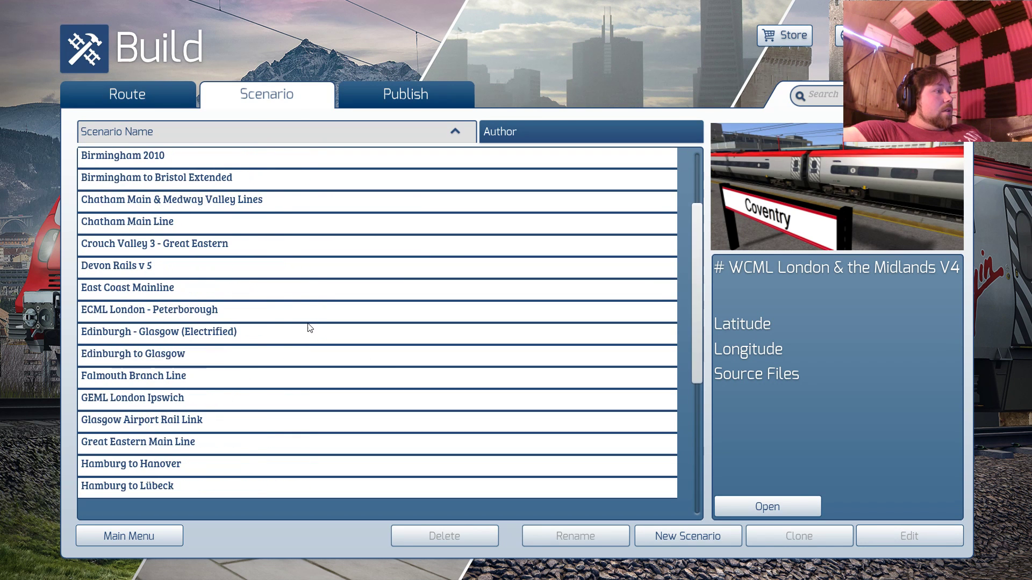
- Open the ECML London - Peterborough scenario "NEW CLASS 91:1D20 15:35 London King's Cross - Leeds" for editing
left_click(201, 312)
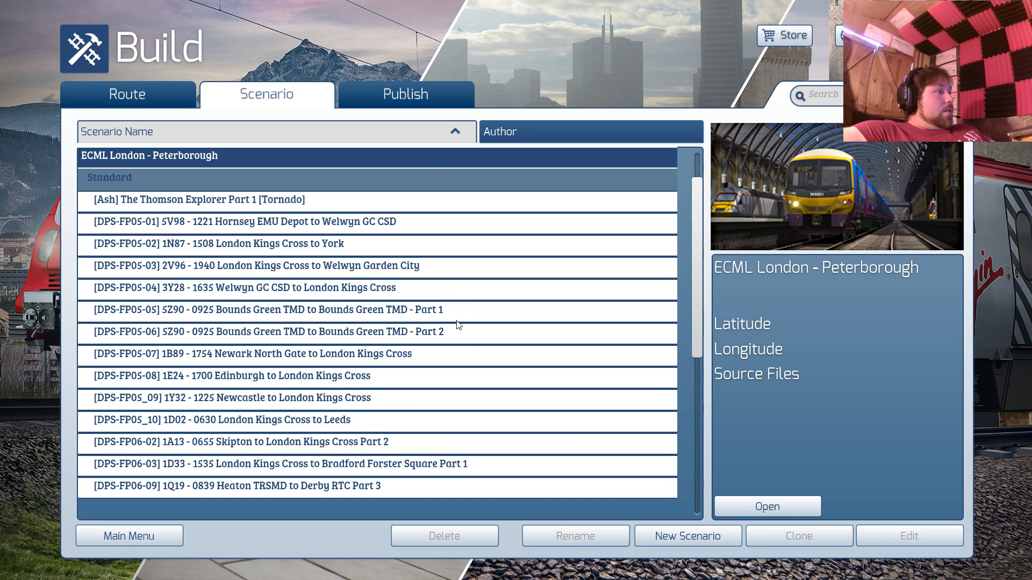
scroll(458, 324, "down", 5)
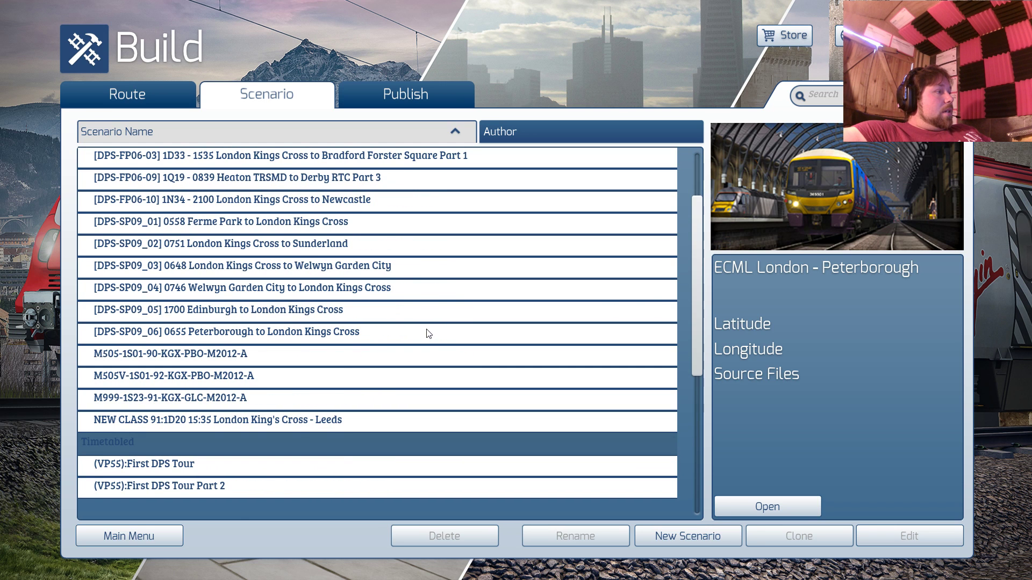
left_click(195, 424)
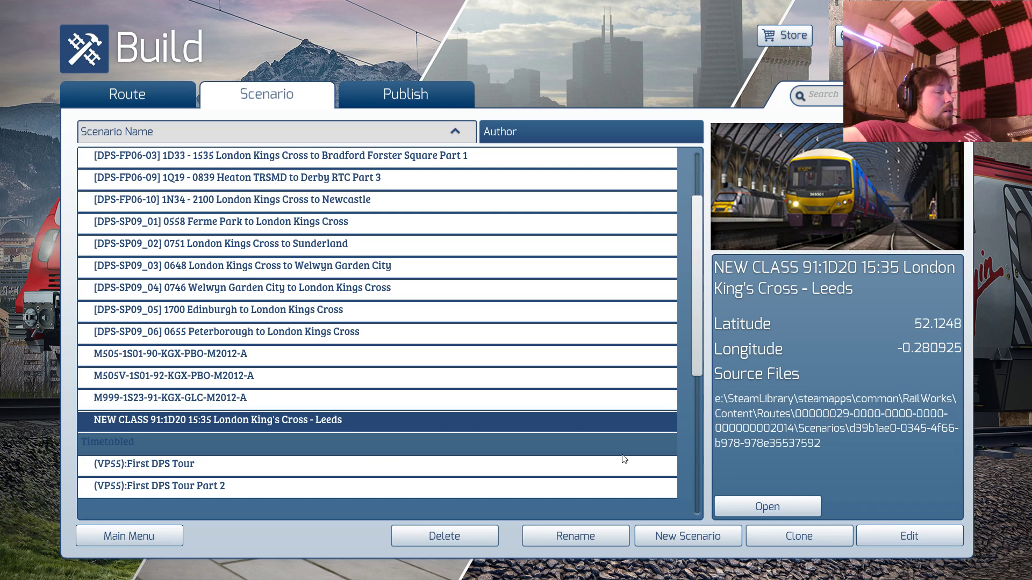
left_click(919, 543)
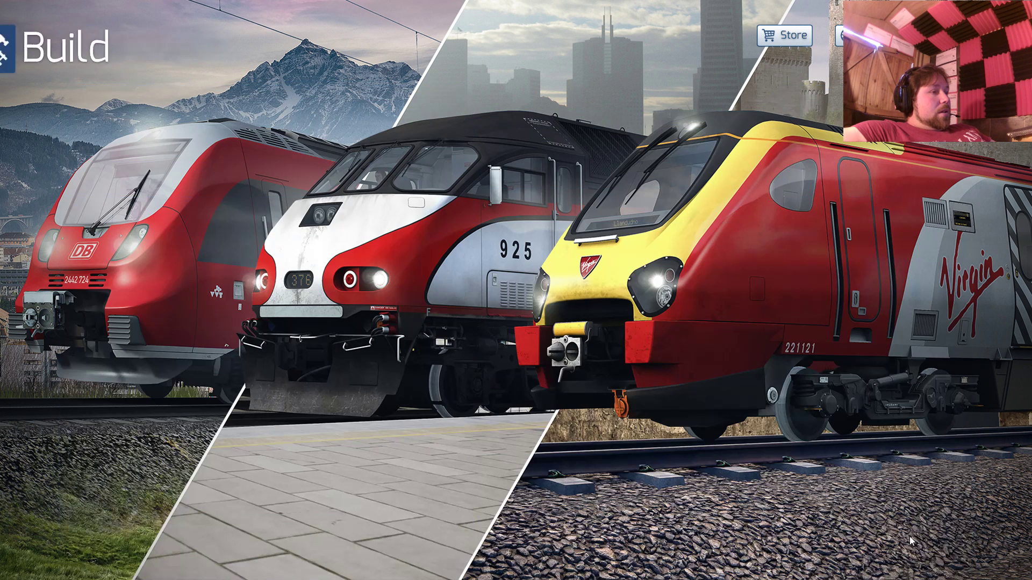